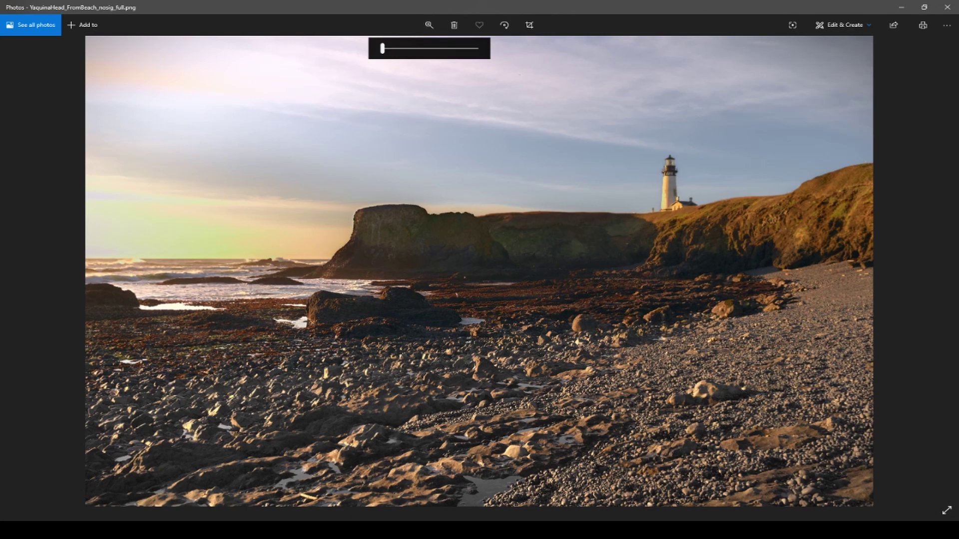
- Zoom in on the finished lighthouse beach photo to examine its detail, then return to the full view
mouse_move(382, 49)
left_mouse_down()
mouse_move(427, 48)
mouse_move(386, 48)
left_mouse_up()
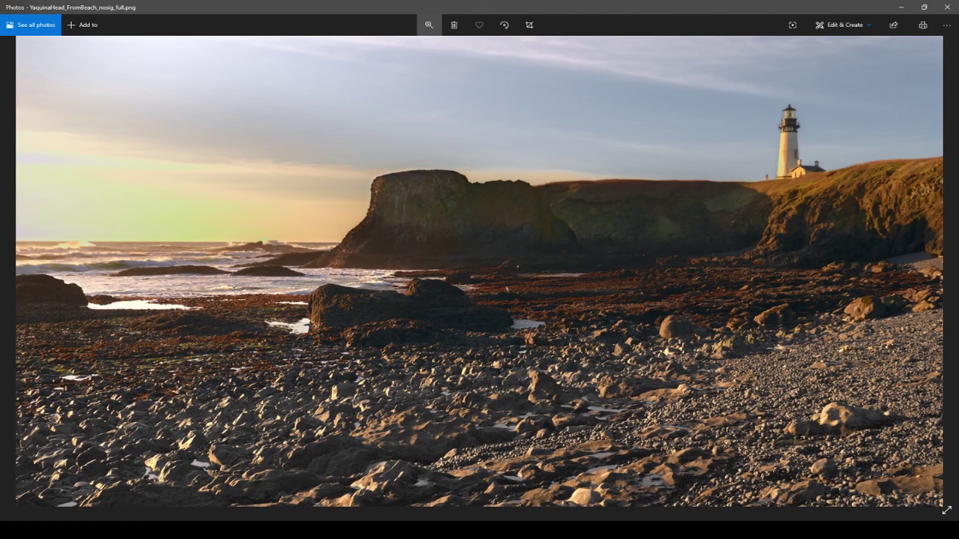
left_click(428, 25)
left_click(429, 25)
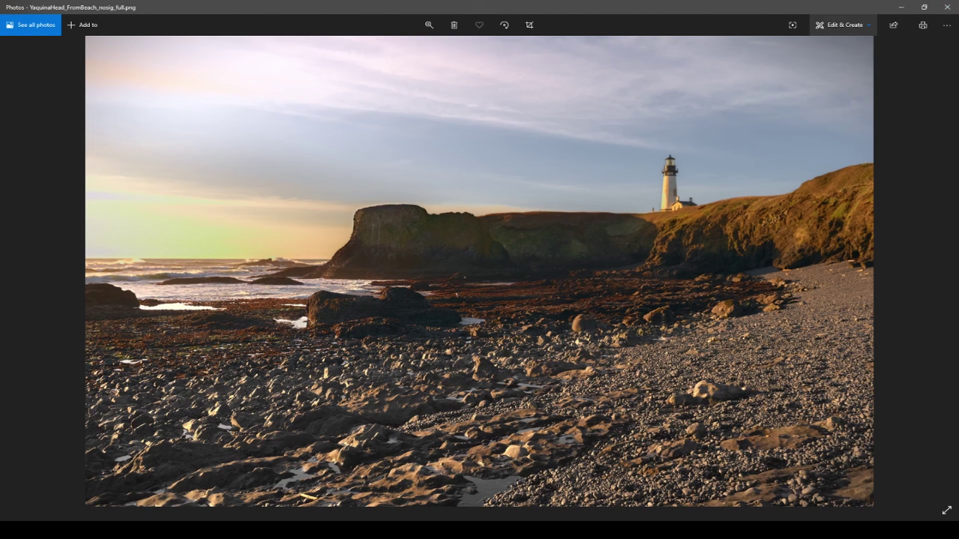
- Switch to darktable, open the fourth lighthouse photo in the darkroom, and hide the side panels and filmstrip
left_click(902, 7)
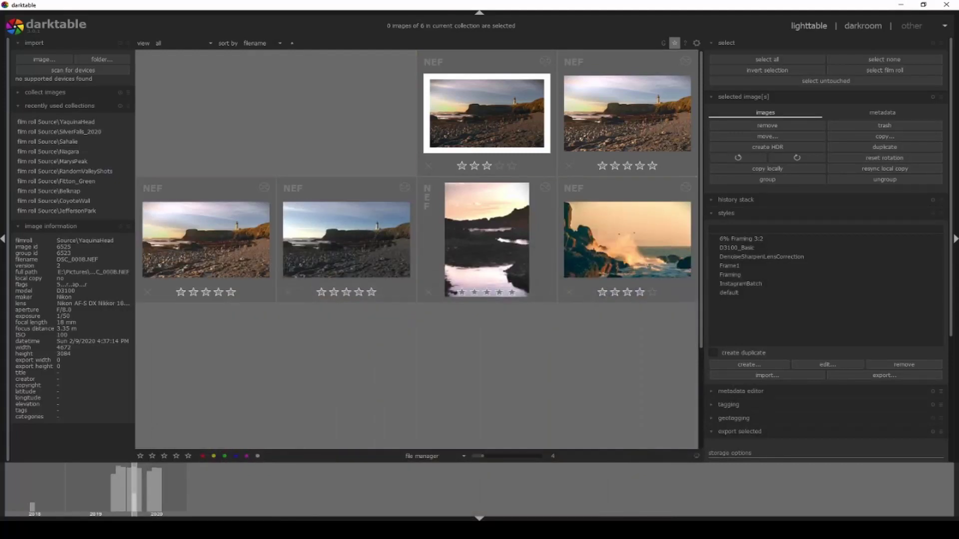
key("d")
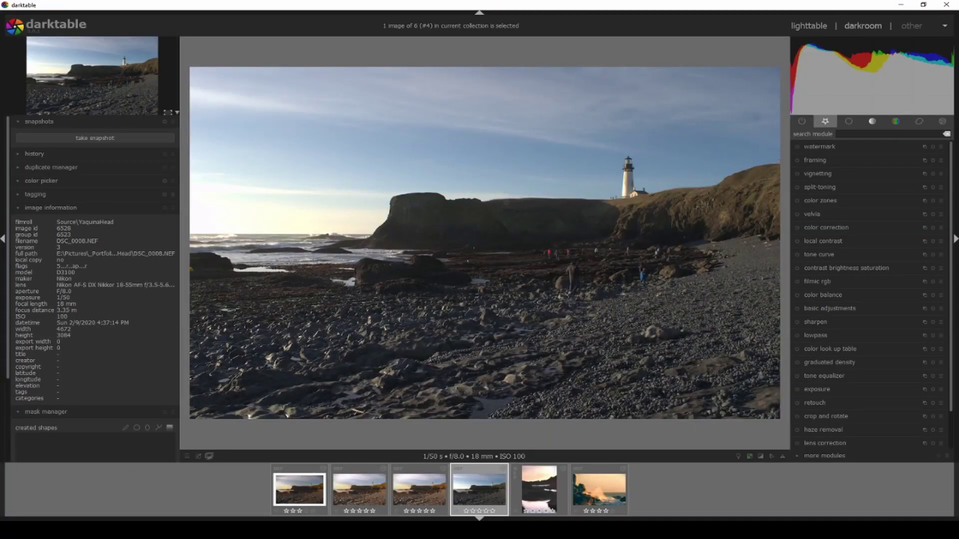
key("ctrl+shift+l")
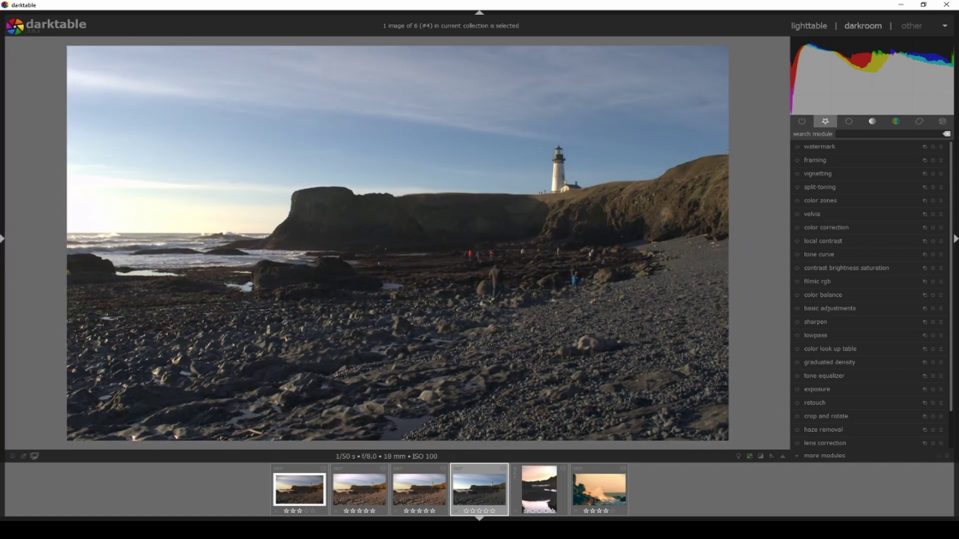
key("ctrl+shift+r")
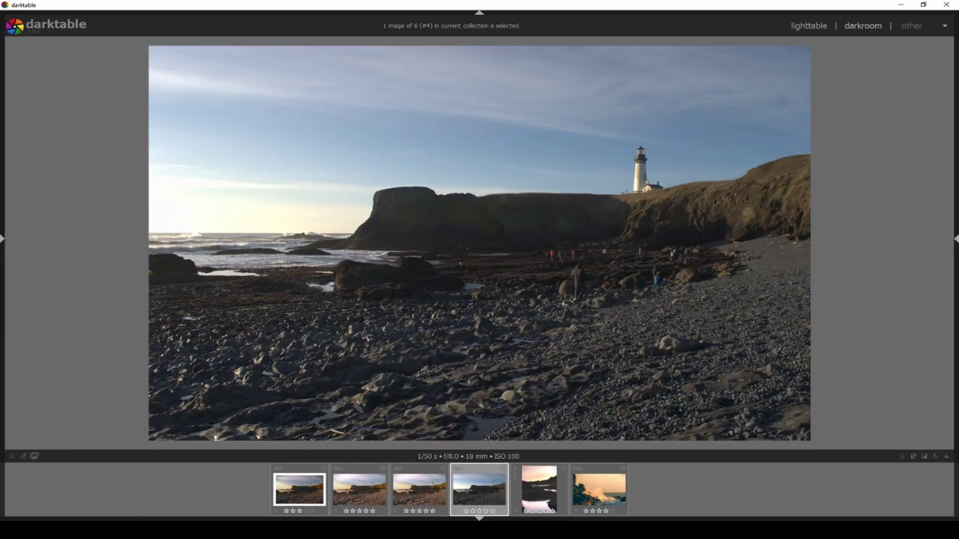
key("ctrl+shift+b")
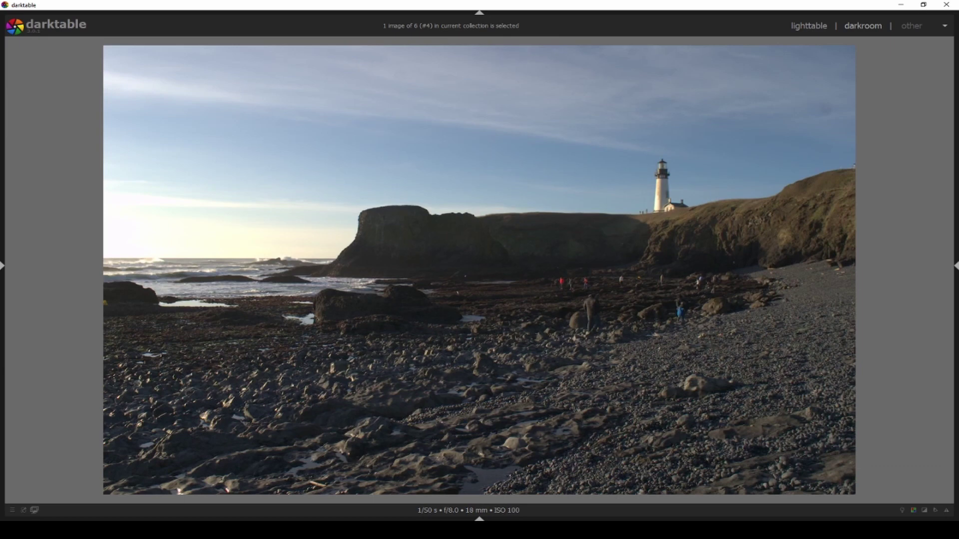
- Examine the raw photo up close around the lighthouse, the people on the beach and the sea cliff
scroll(713, 97, "up", 5)
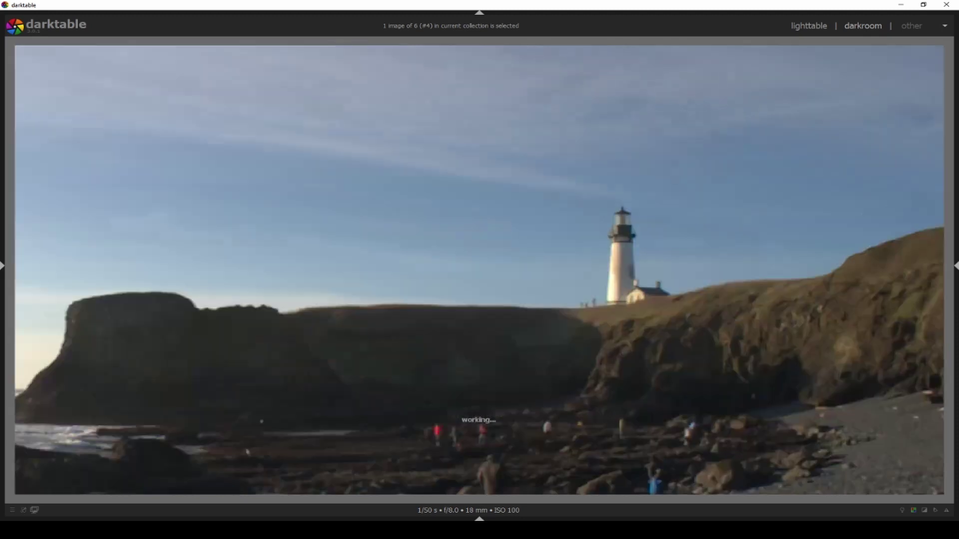
left_click_drag(712, 97, 624, 161)
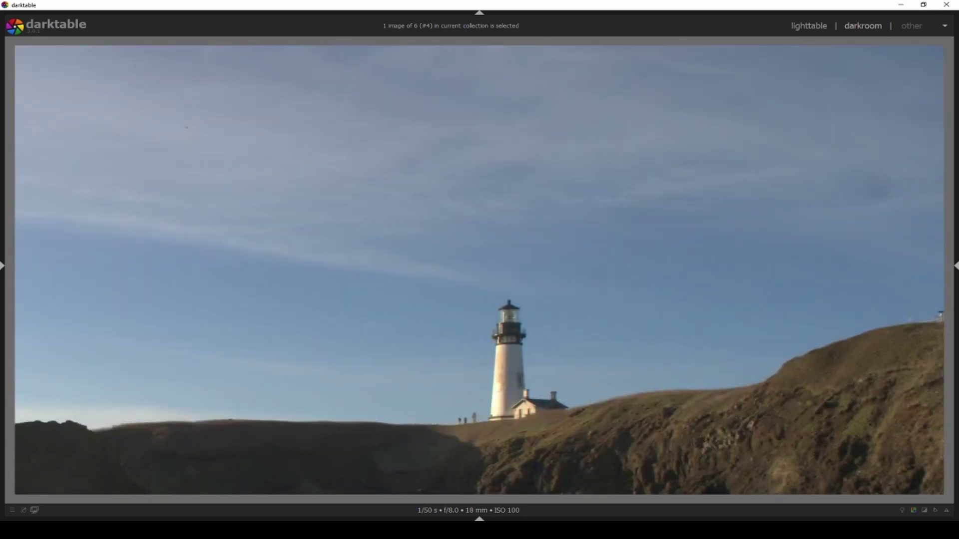
left_click_drag(509, 400, 535, 50)
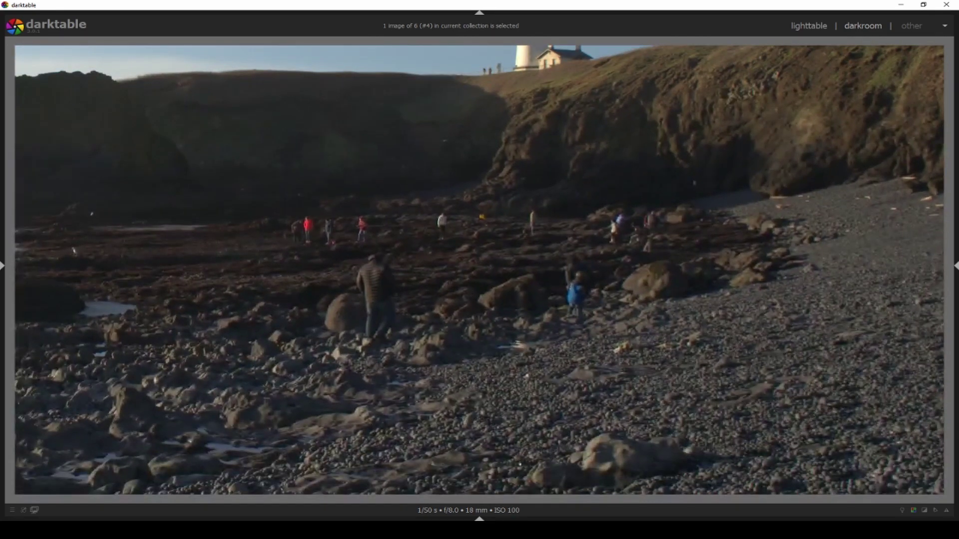
left_click_drag(210, 300, 736, 360)
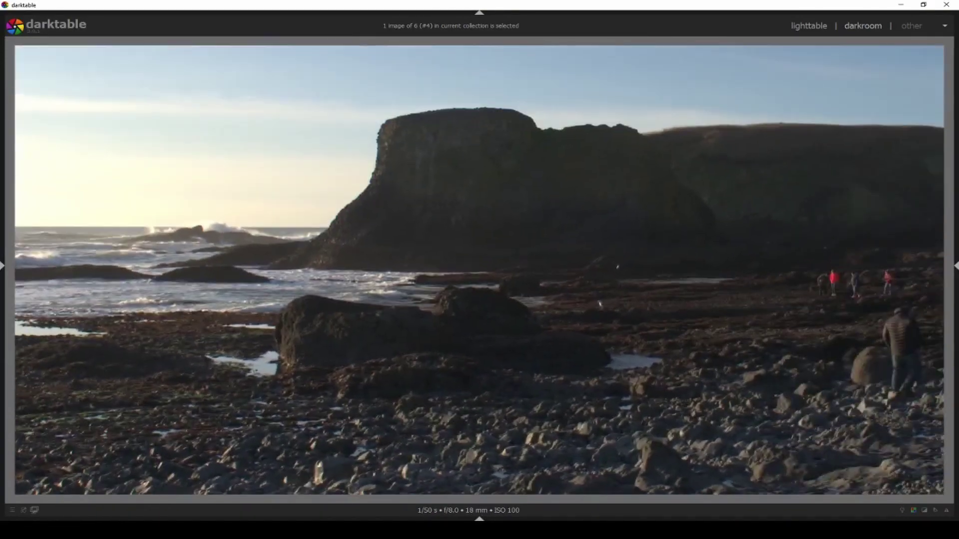
scroll(480, 270, "down", 4)
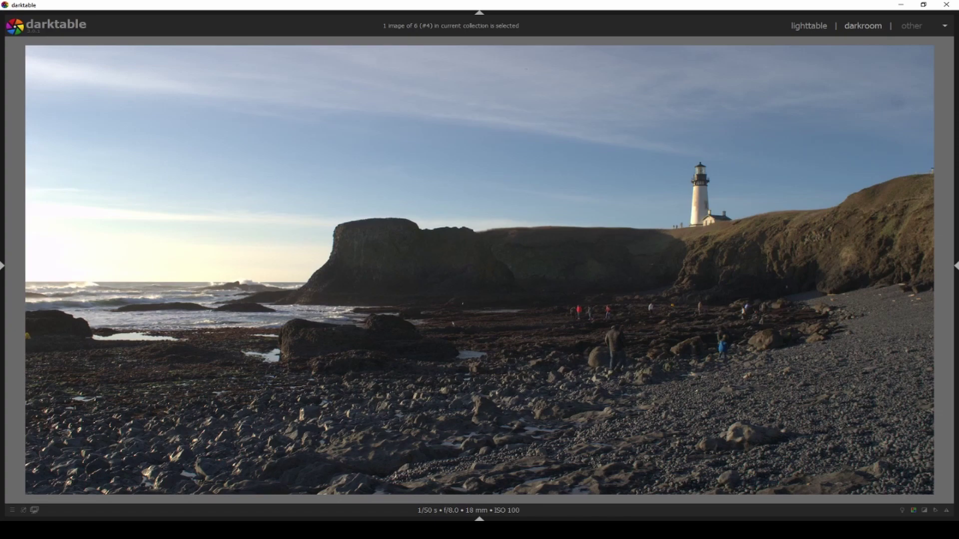
- Look at the GIMP window and the finished image in Photos, then return to the raw photo in darktable
mouse_move(305, 530)
left_click(306, 487)
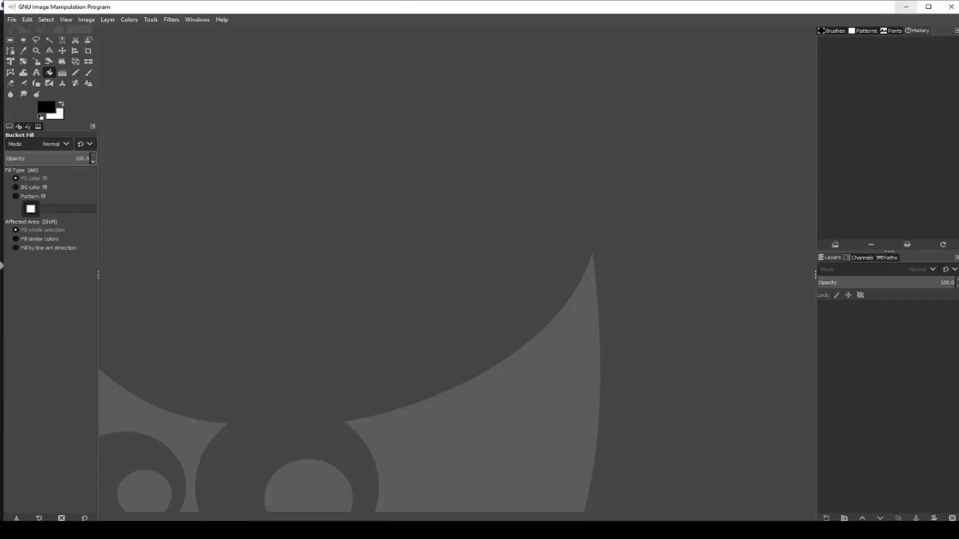
left_click(905, 7)
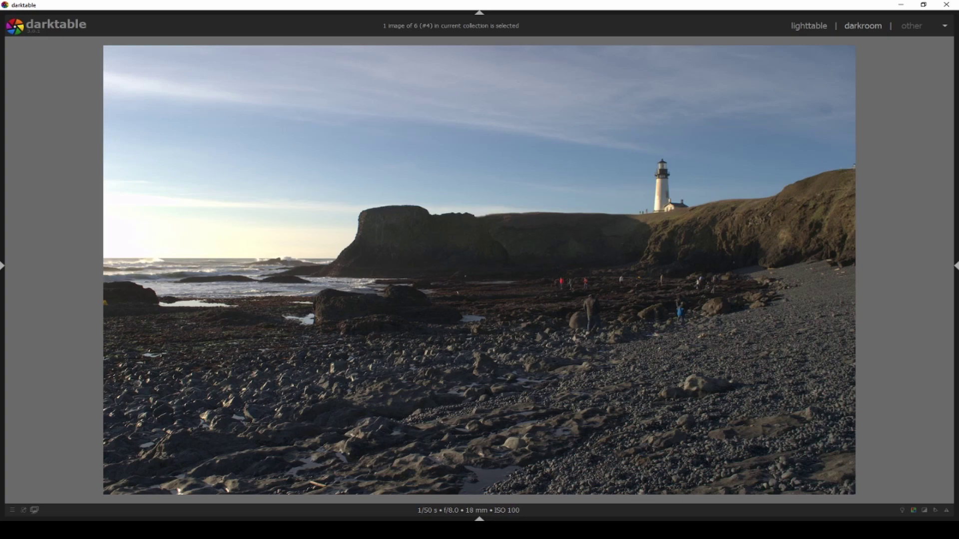
key("alt+Tab")
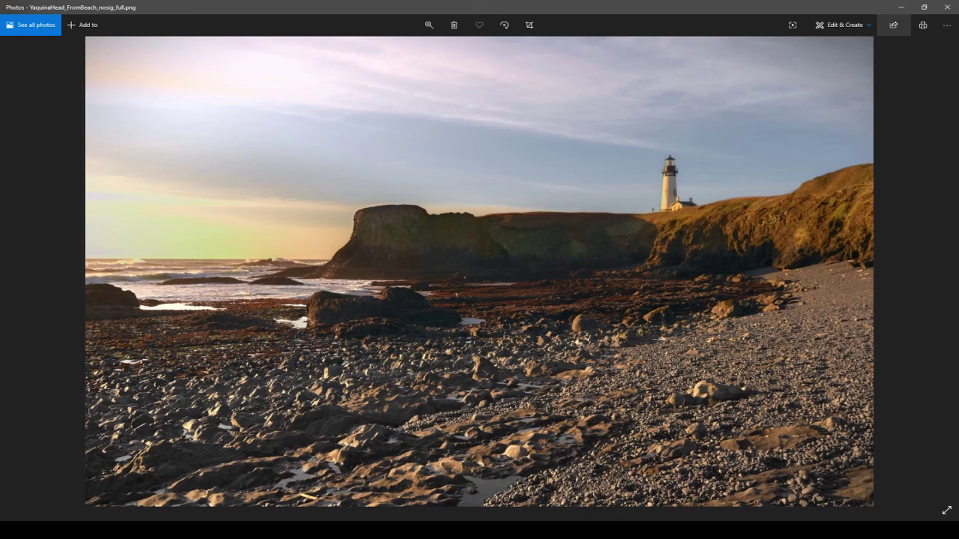
left_click(901, 7)
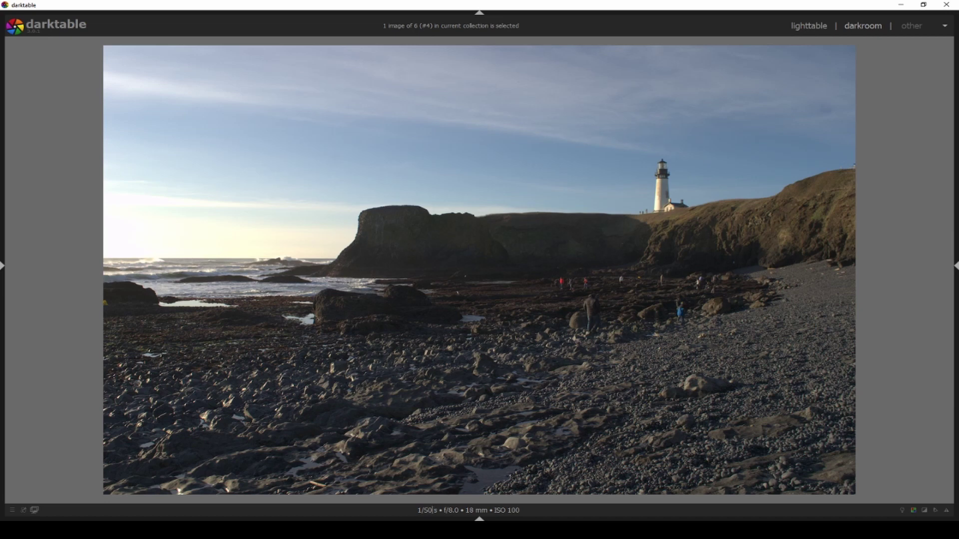
- Highlight the shutter speed in the image info line and examine the foreground rocks up close
left_click_drag(436, 511, 421, 510)
scroll(434, 414, "up", 4)
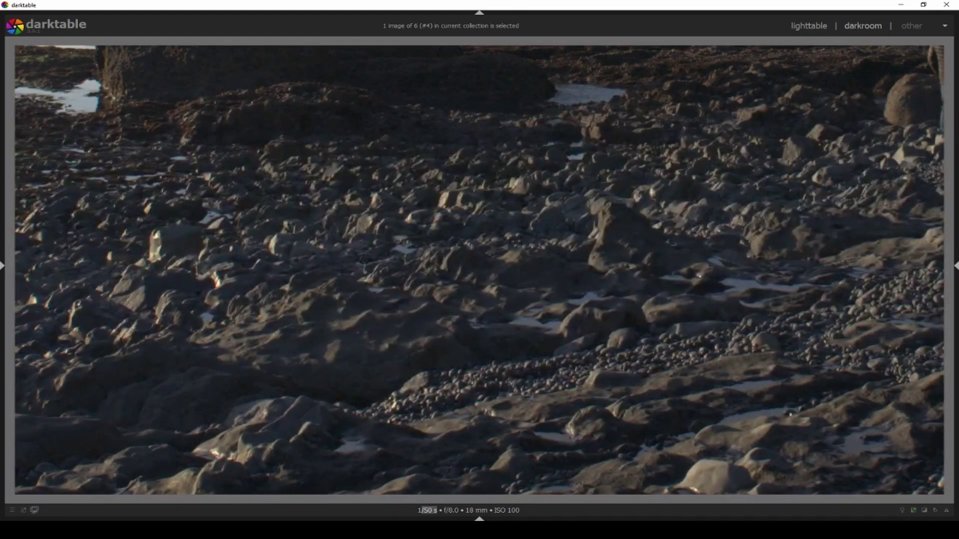
scroll(471, 420, "down", 4)
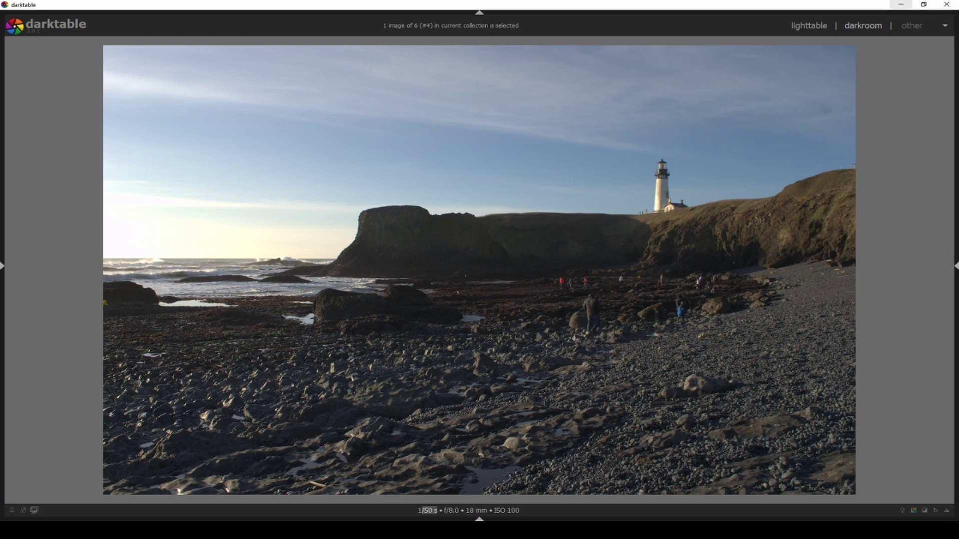
- Limit sharpening to a drawn mask with a feathering radius of 51.1, and slightly raise its radius and amount
key("Tab")
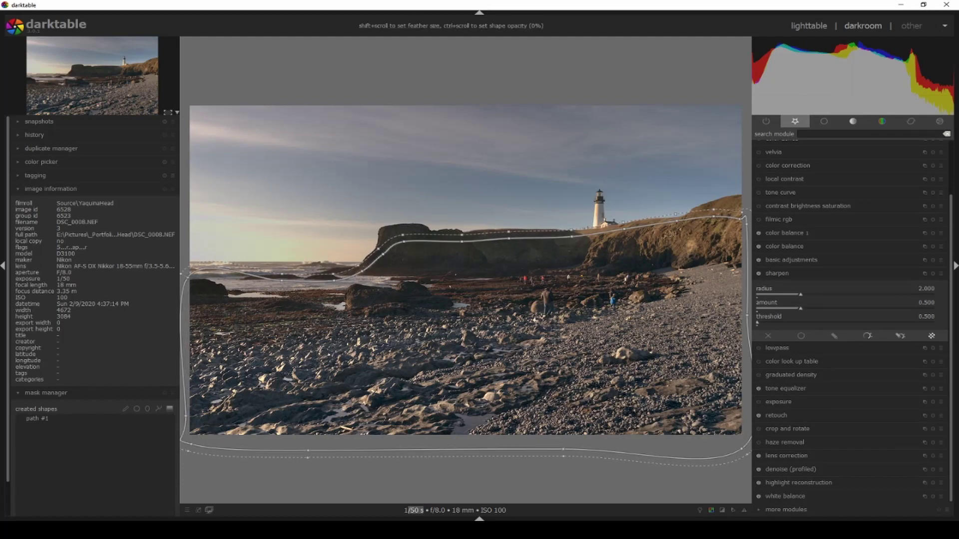
left_click(834, 336)
left_click(938, 393)
left_click_drag(770, 343, 793, 342)
left_click(938, 393)
left_click(758, 157)
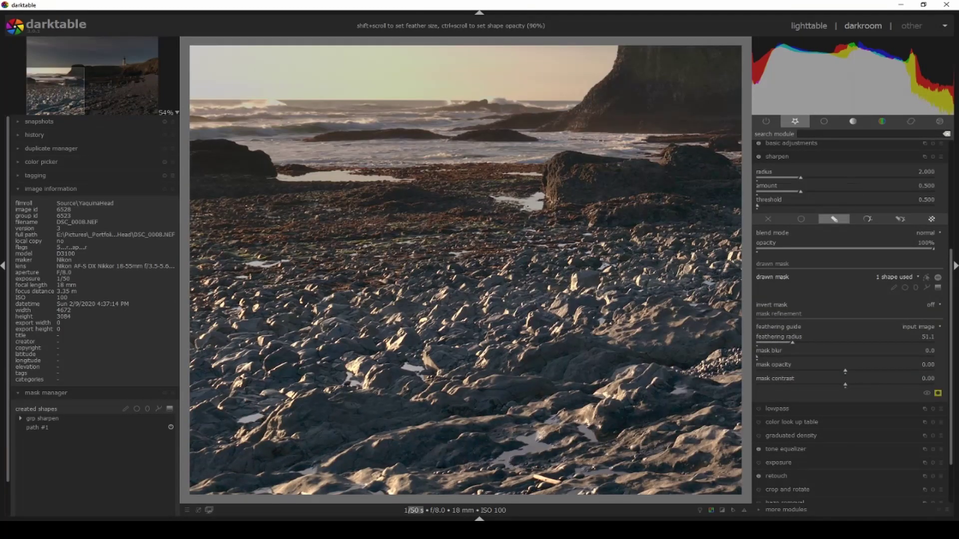
left_click_drag(801, 178, 808, 177)
left_click_drag(800, 191, 803, 191)
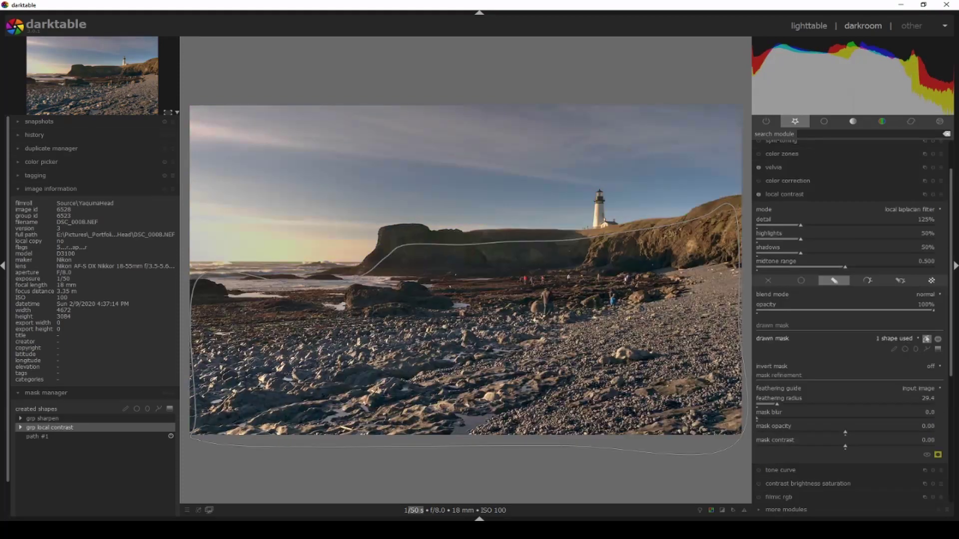
- Increase the detail, highlights and shadows of the masked local contrast module
left_click_drag(800, 239, 846, 239)
left_click_drag(801, 225, 845, 253)
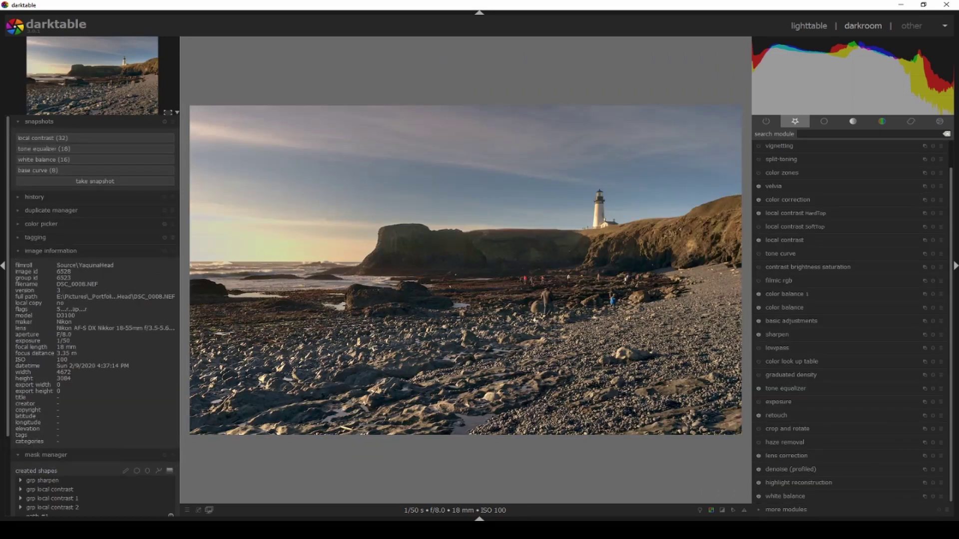
- Compare the current edit with the local contrast, tone equalizer and base curve snapshots
left_click(95, 138)
mouse_move(194, 270)
left_mouse_down()
mouse_move(681, 269)
mouse_move(199, 270)
left_mouse_up()
left_click(95, 149)
left_click(95, 170)
- Turn off the HardTop local contrast instance, turn on SoftTop, and compare against the base curve snapshot
left_click(759, 213)
left_click(759, 227)
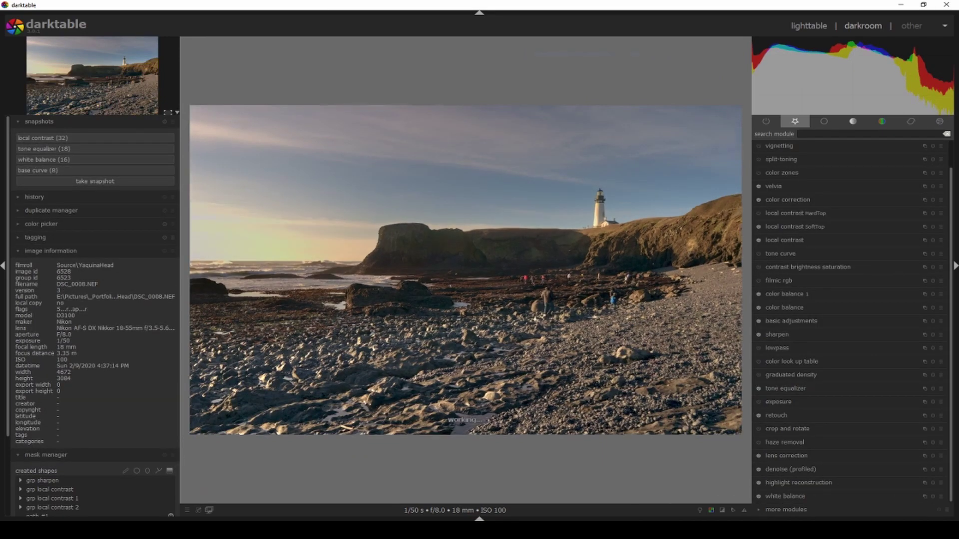
left_click(95, 170)
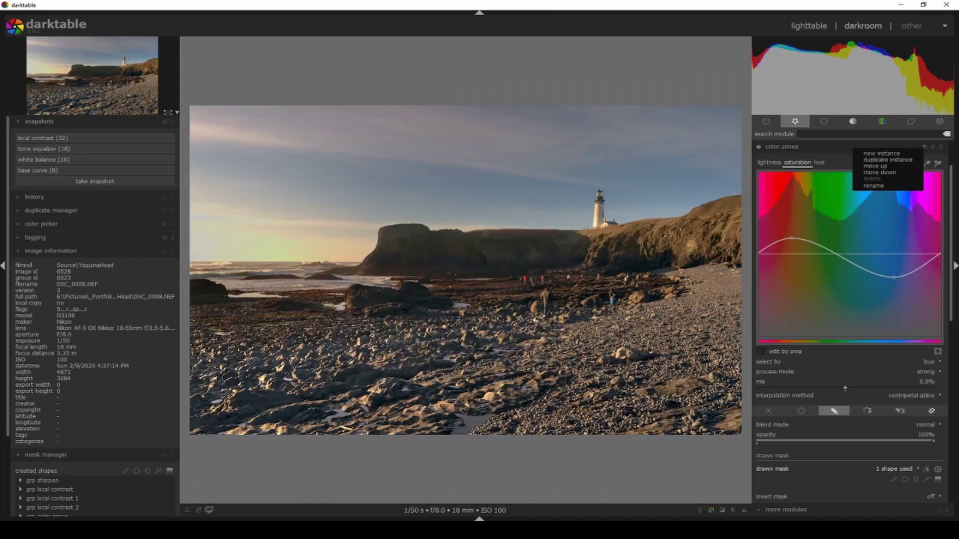
- Add a new color zones instance and rename the HardTop local contrast instance to "CloudsNeed more umph"
left_click(881, 153)
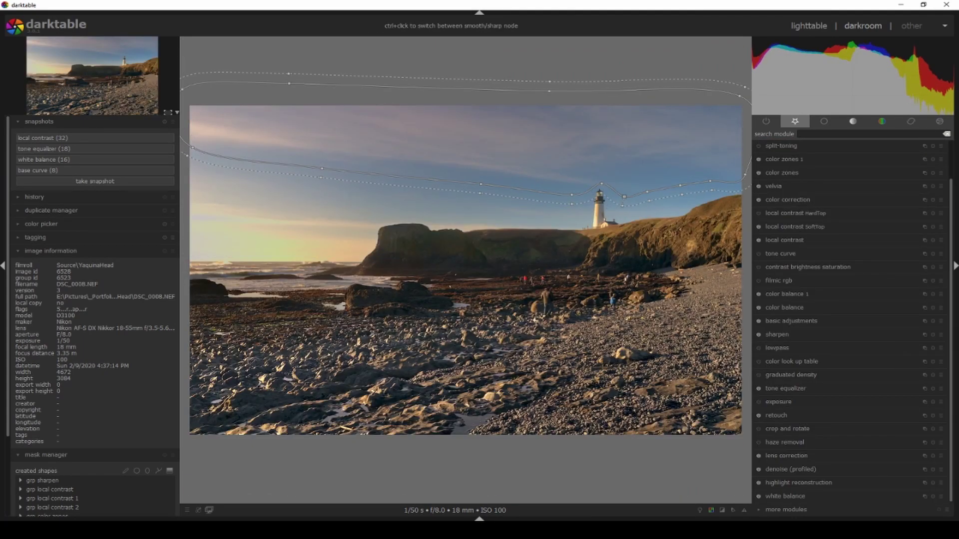
left_click(925, 214)
type("CloudsNeed more umph")
key("Return")
- Apply a drawn mask to the renamed cloud local contrast instance
left_click(834, 234)
left_click(938, 301)
left_click(484, 263)
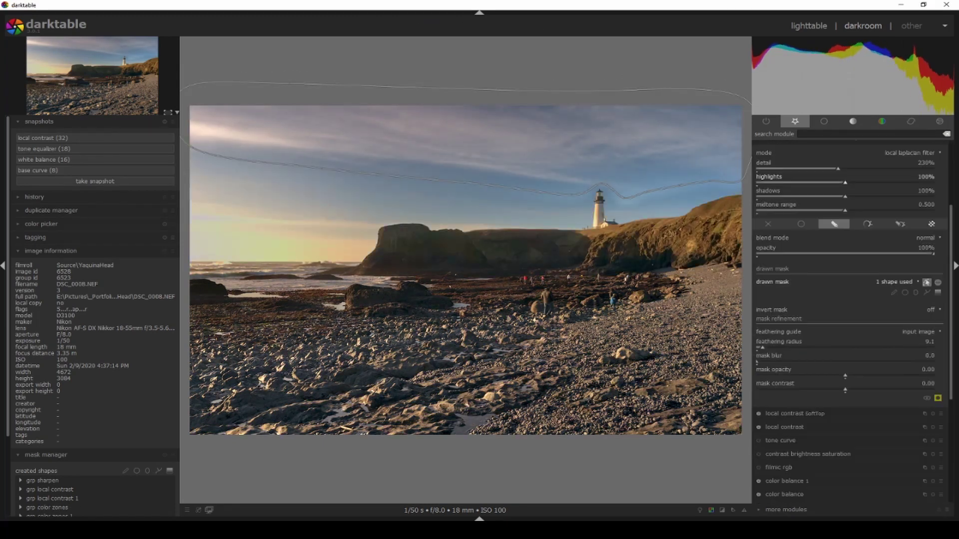
- Give a second tone curve instance a drawn and parametric mask covering the lighthouse headland and the rocky foreground
left_click(780, 441)
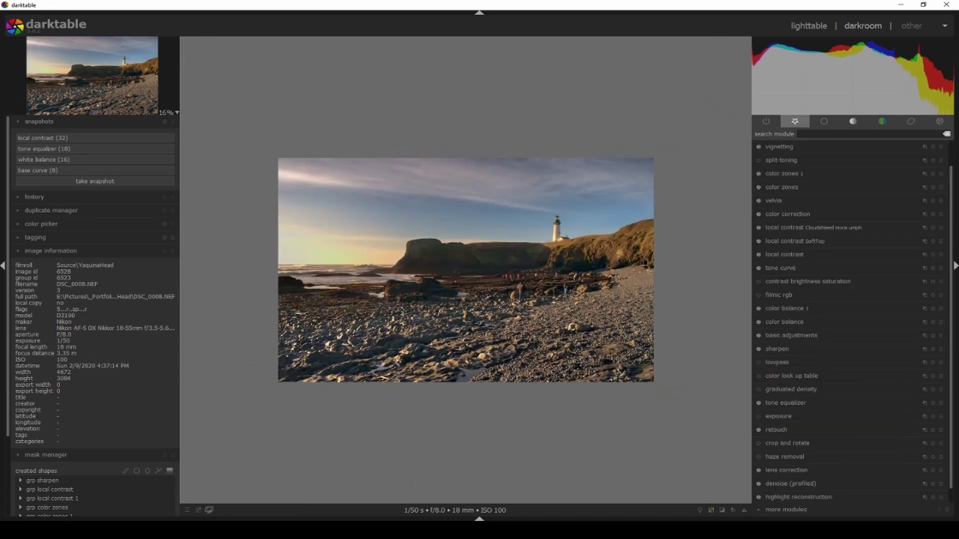
scroll(490, 360, "up", 10)
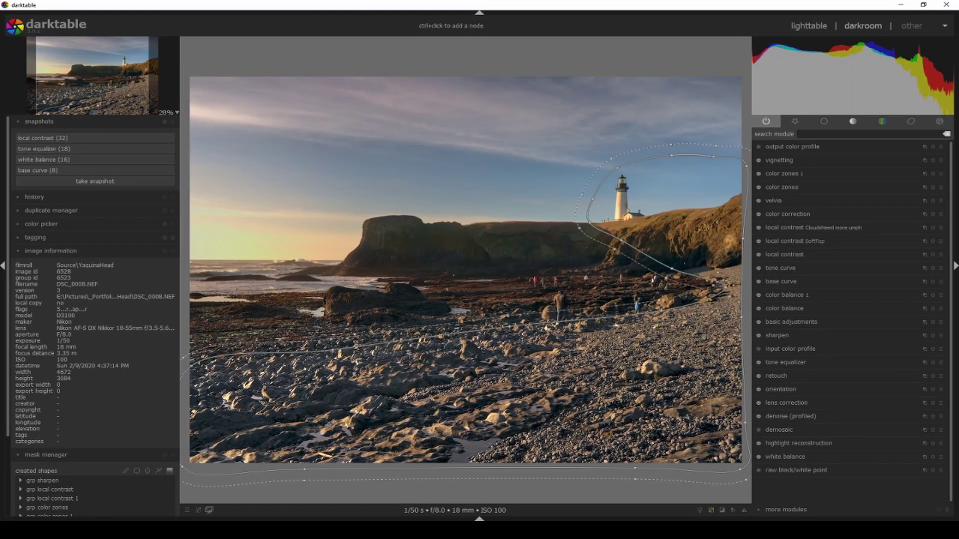
left_click(780, 268)
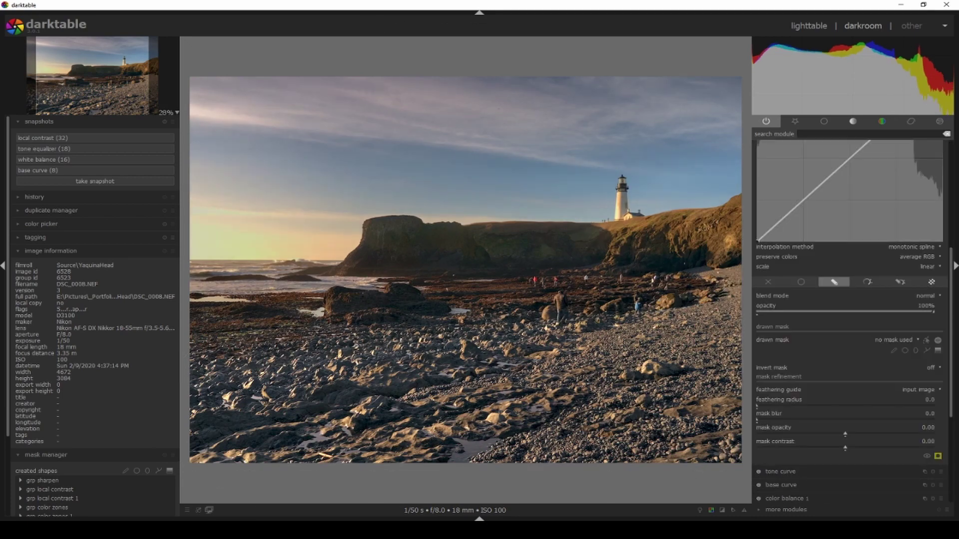
left_click(900, 361)
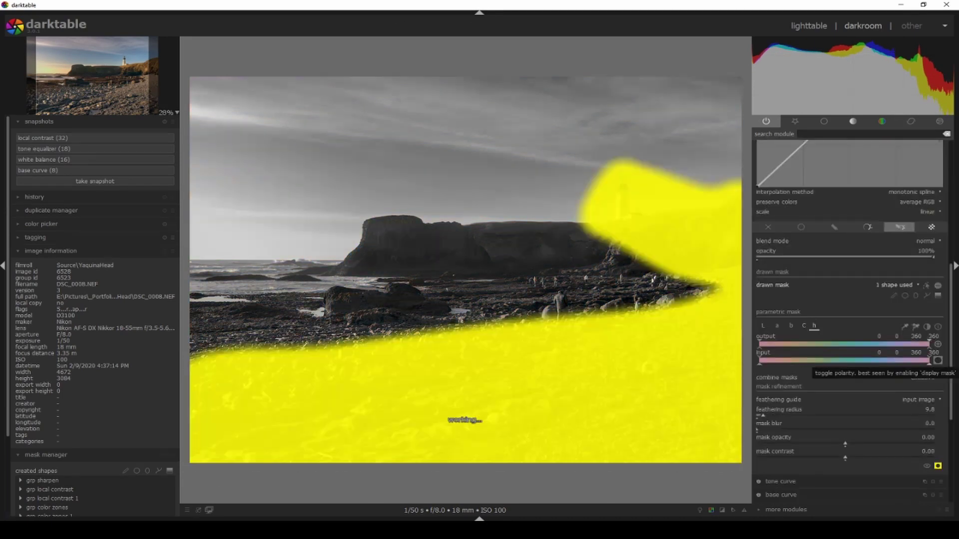
- Exclude the blue sky from the tone curve mask by sampling its hue around the lighthouse and inverting the hue input polarity
left_click(916, 327)
scroll(718, 203, "up", 4)
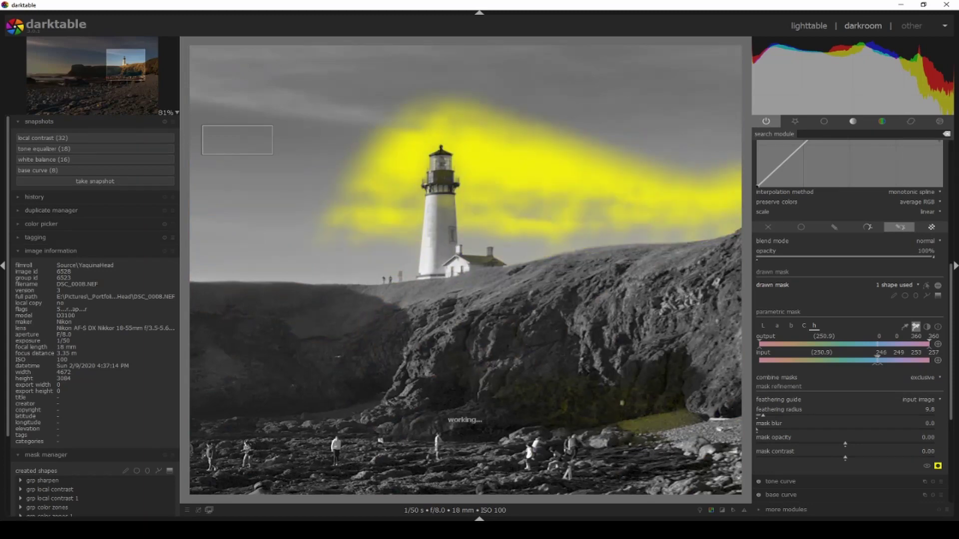
left_click_drag(488, 103, 649, 235)
left_click(938, 360)
left_click_drag(481, 164, 679, 180)
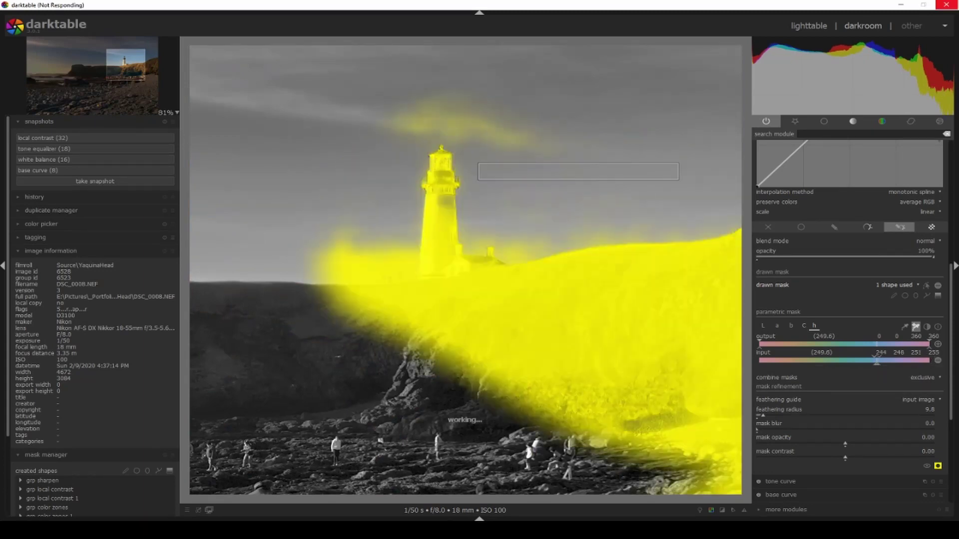
- Limit the tone curve mask's input lightness to an upper range of 66 to 67 and hide the mask overlay
left_click(763, 325)
left_click(915, 327)
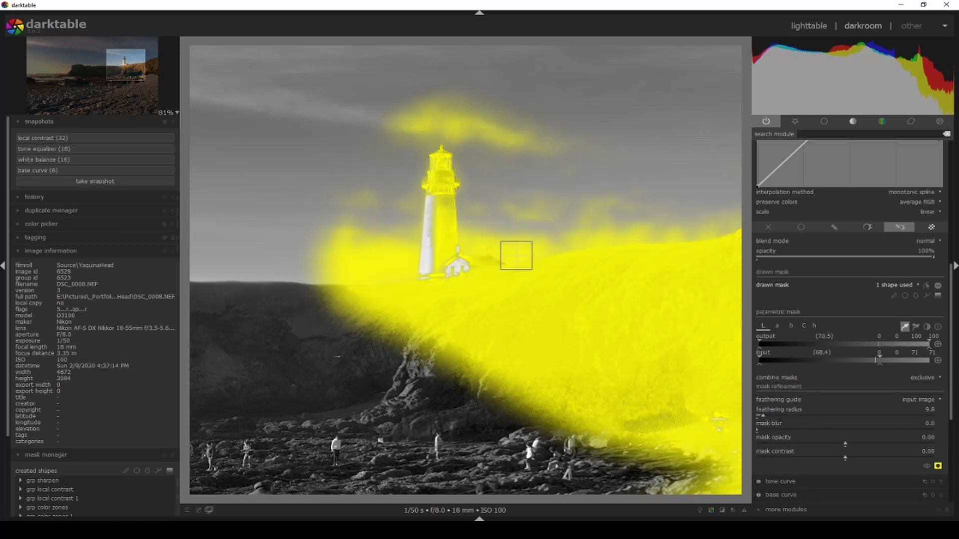
left_click_drag(879, 360, 873, 361)
scroll(516, 256, "down", 6)
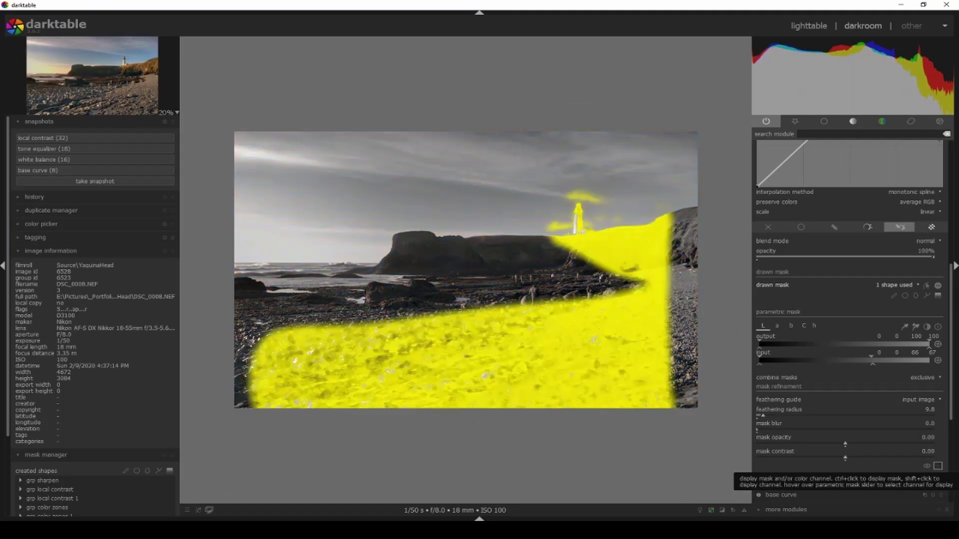
left_click(938, 466)
scroll(938, 466, "up", 4)
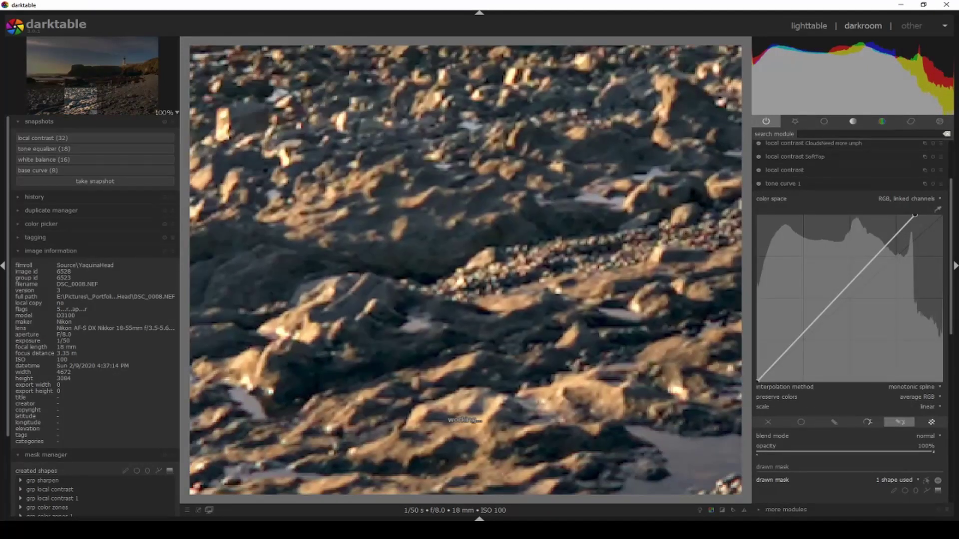
- Close the settings of tone curve 1 and basic adjustments and check the headland up close
key("ctrl+h")
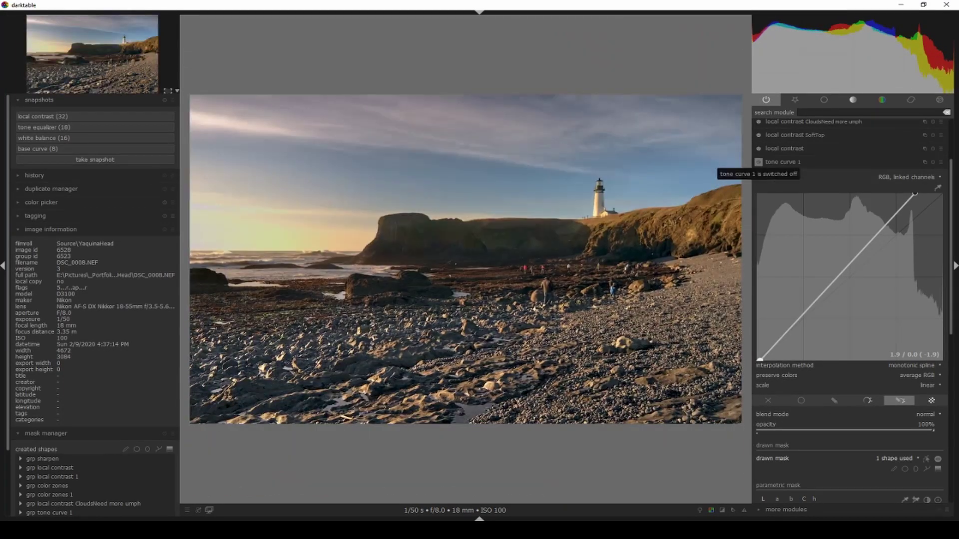
left_click(779, 162)
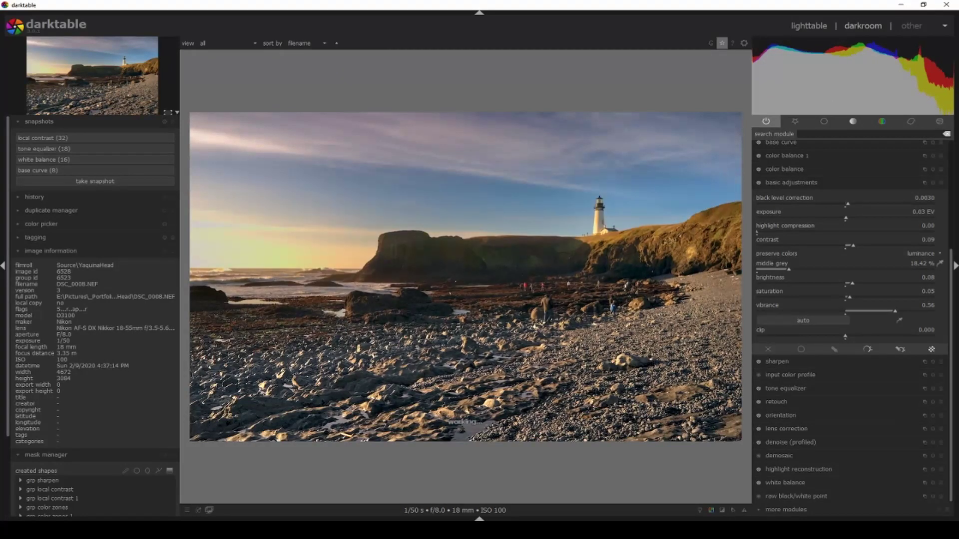
left_click(791, 183)
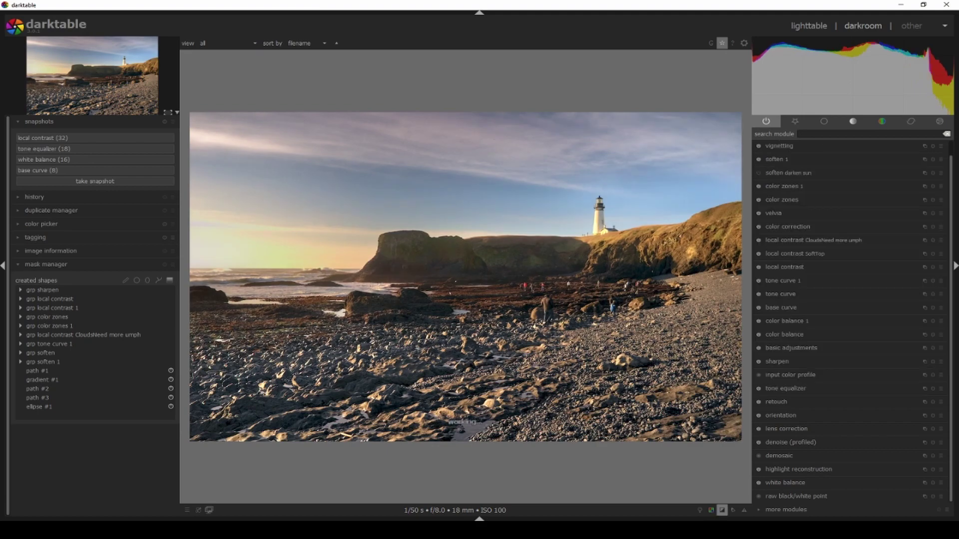
middle_click(407, 248)
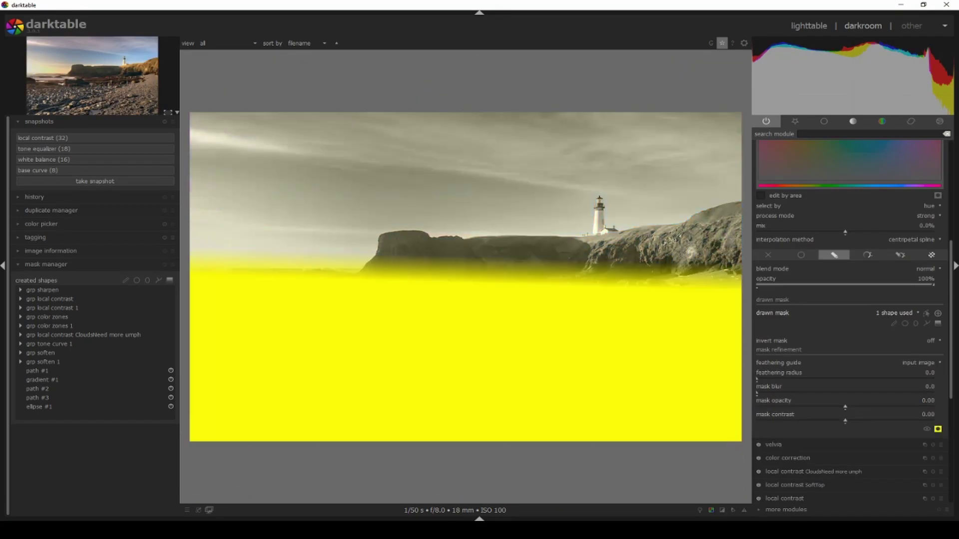
- Draw a closed path mask for the color zones module along the headland's skyline and around the whole beach below it
left_click(204, 272)
left_click(382, 247)
left_click(587, 241)
left_click(743, 204)
left_click(744, 454)
right_click(200, 457)
- Add the newly drawn path to the color zones drawn mask, toggle the mask polarity and hide the mask overlay
left_click(898, 313)
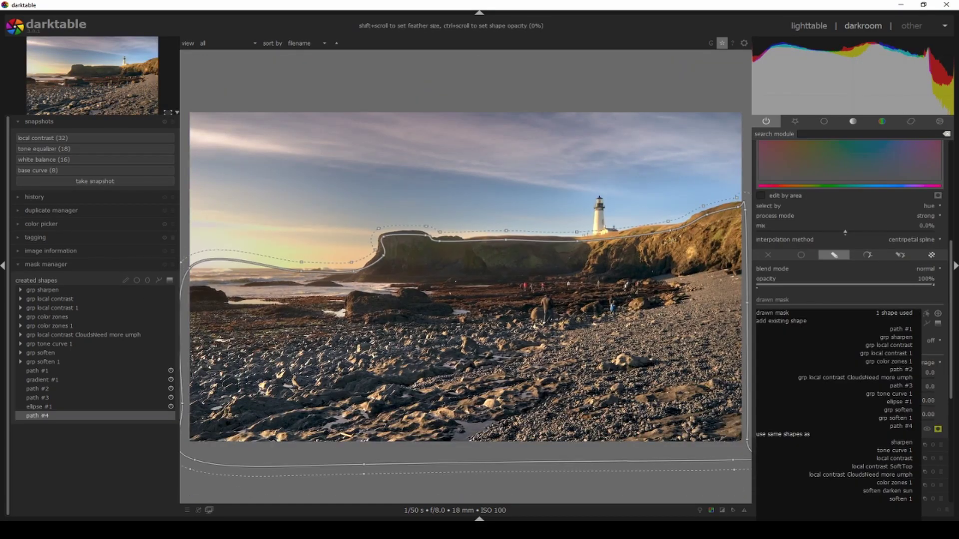
left_click(899, 427)
left_click(938, 313)
left_click(938, 429)
left_click(926, 313)
- Compare the headland and lighthouse slope at full zoom with the color zones effect toggled
scroll(849, 299, "up", 5)
middle_click(442, 255)
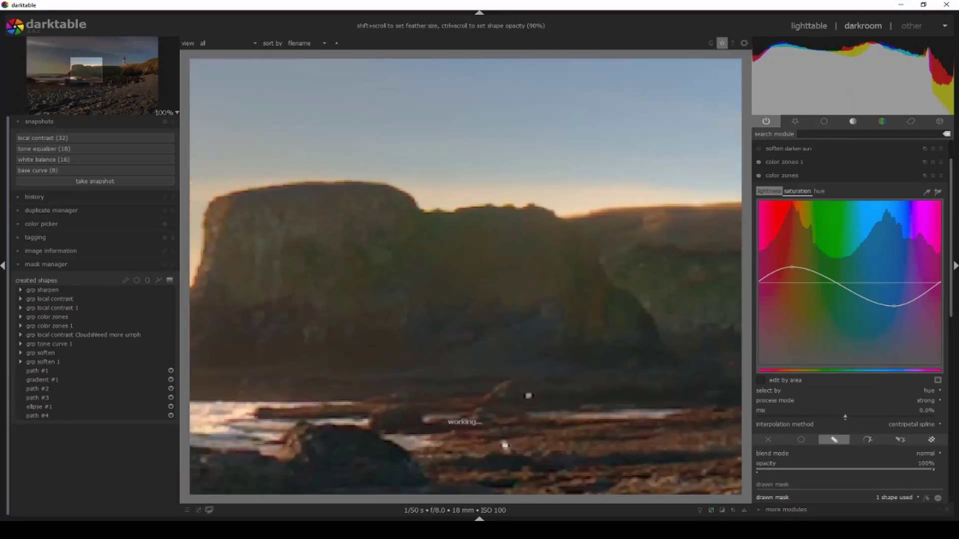
left_click(759, 175)
middle_click(526, 397)
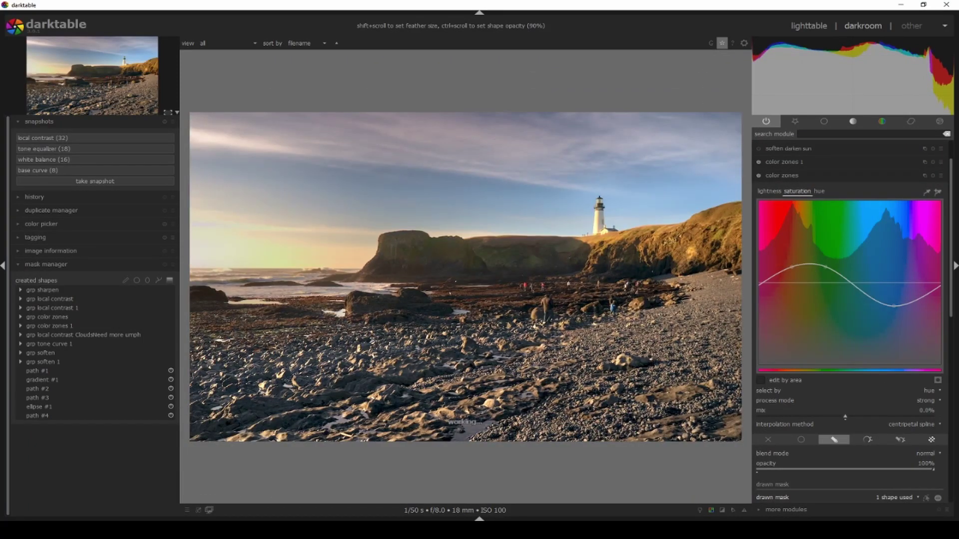
middle_click(669, 259)
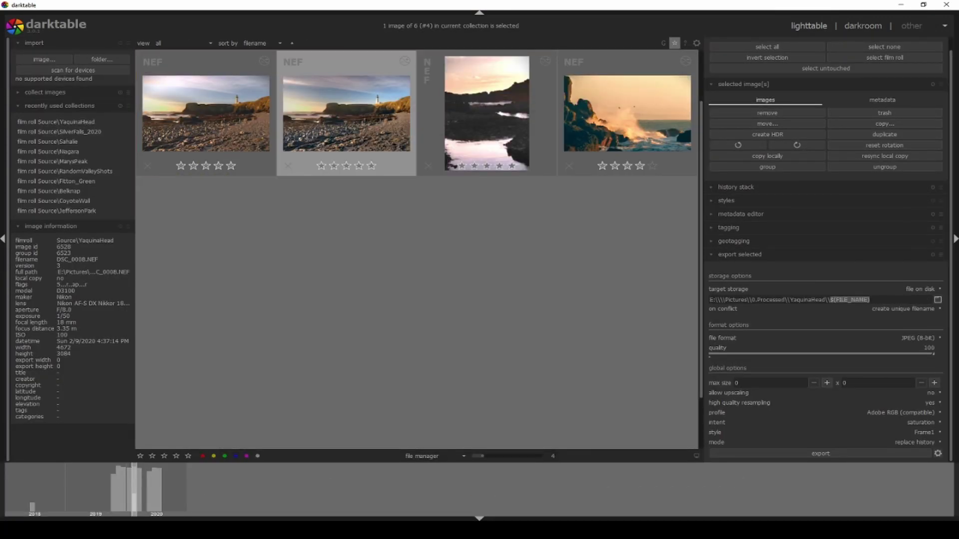
- Export the selected photo as a 16-bit PNG named July2020_Base with the style set to none
left_click(919, 338)
left_click(919, 388)
left_click(919, 350)
left_click(920, 340)
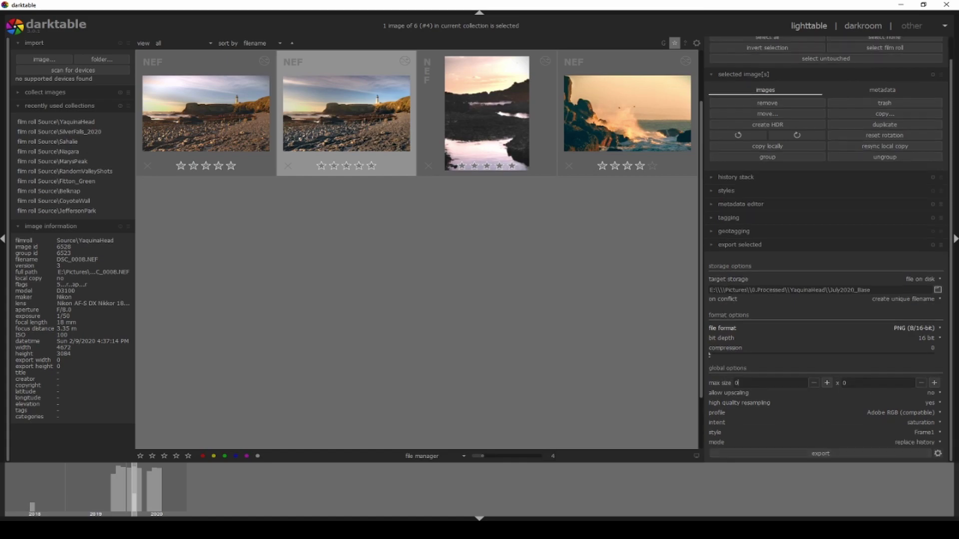
left_click(924, 433)
left_click(924, 422)
left_click(821, 454)
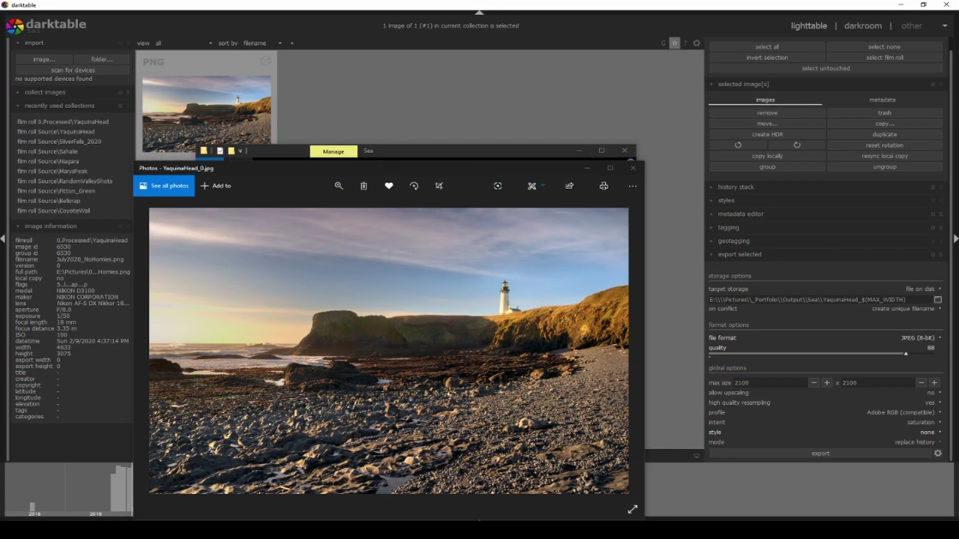
- Move the file browser clear of the exported photo and maximize YaquinaHead_0.jpg in Photos
left_click_drag(471, 171, 715, 55)
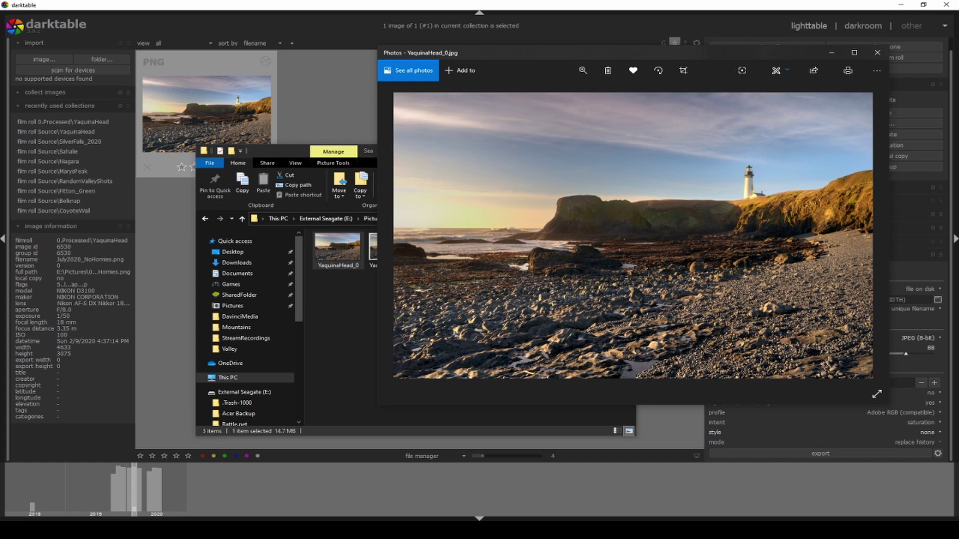
left_click(341, 320)
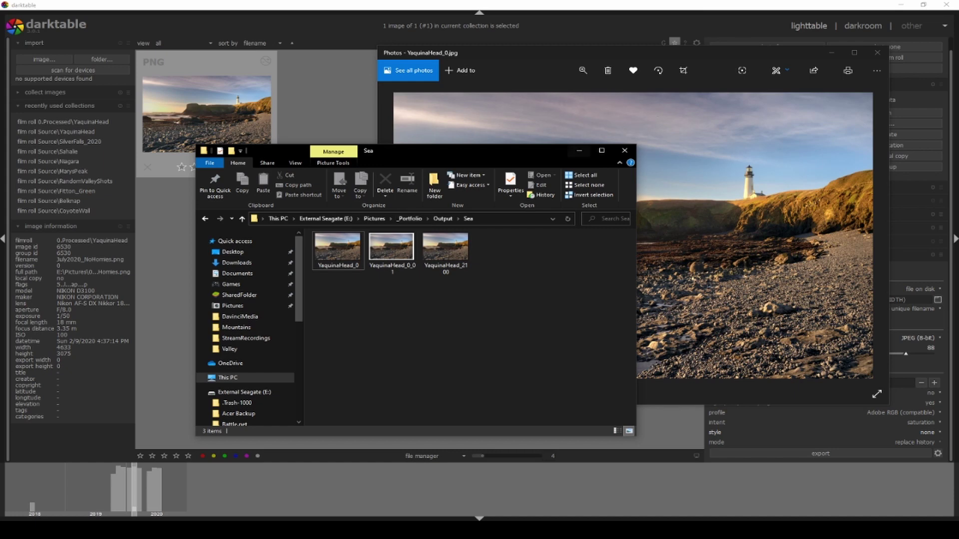
left_click_drag(400, 151, 527, 131)
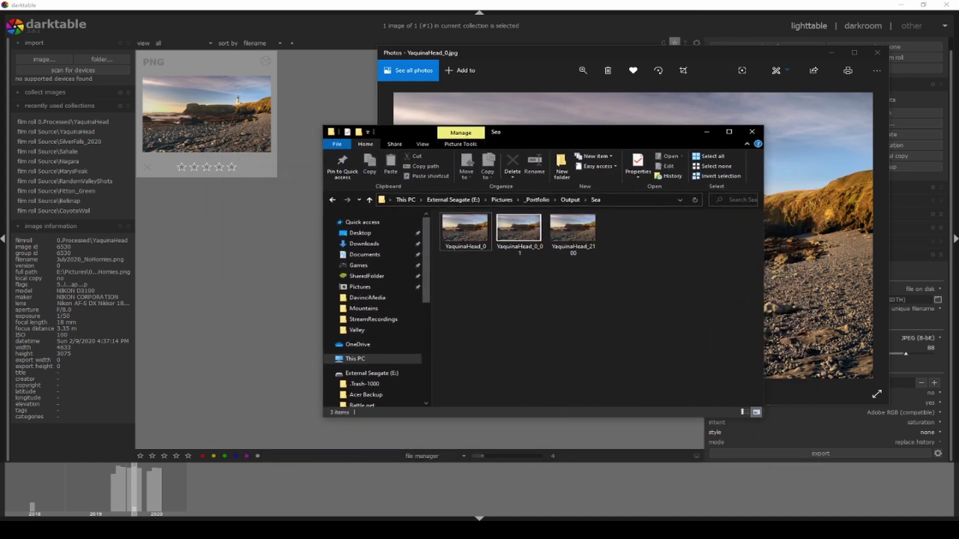
left_click_drag(654, 136, 350, 221)
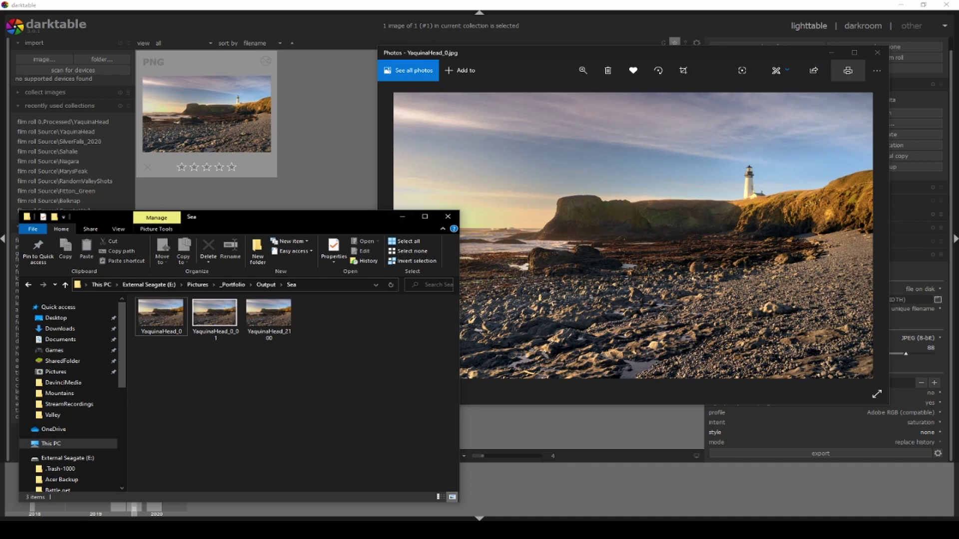
left_click(854, 53)
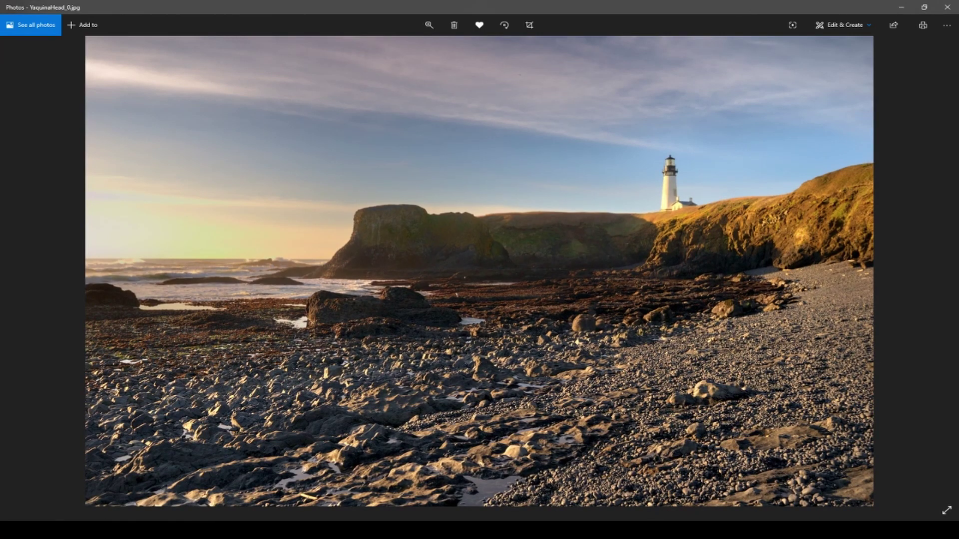
- Compare YaquinaHead_0.jpg with the earlier edit YaquinaHead_FromBeach_nosig_full.png in the second Photos window
mouse_move(306, 531)
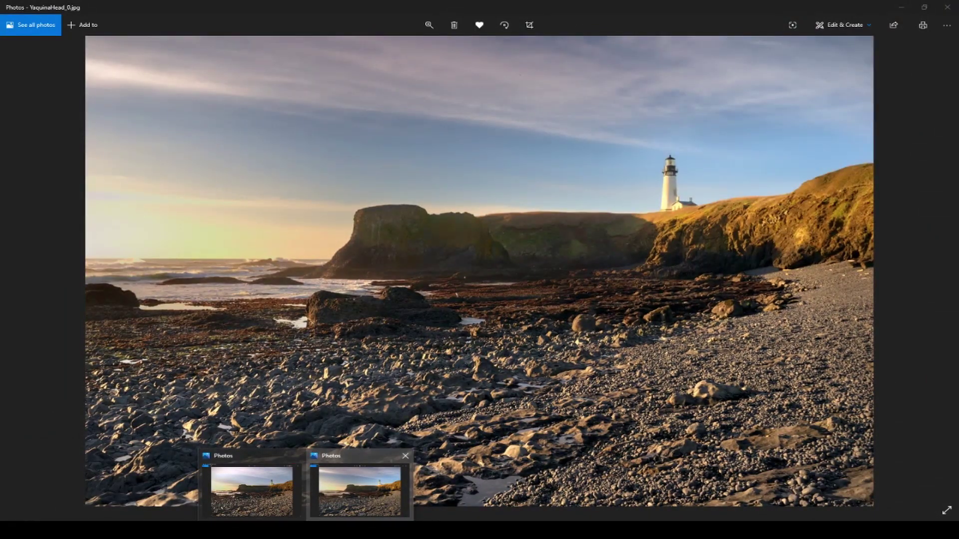
left_click(360, 489)
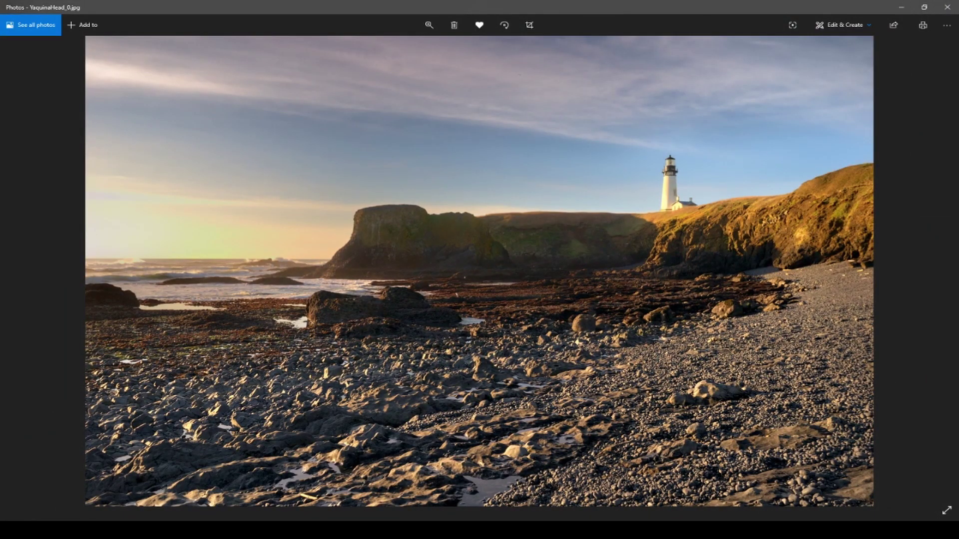
left_click(306, 530)
key("Right")
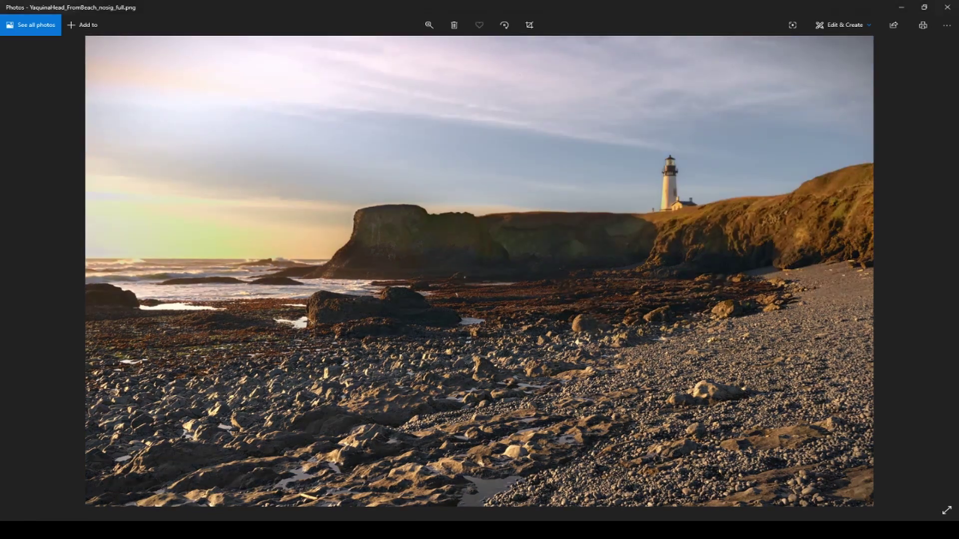
mouse_move(306, 531)
mouse_move(360, 489)
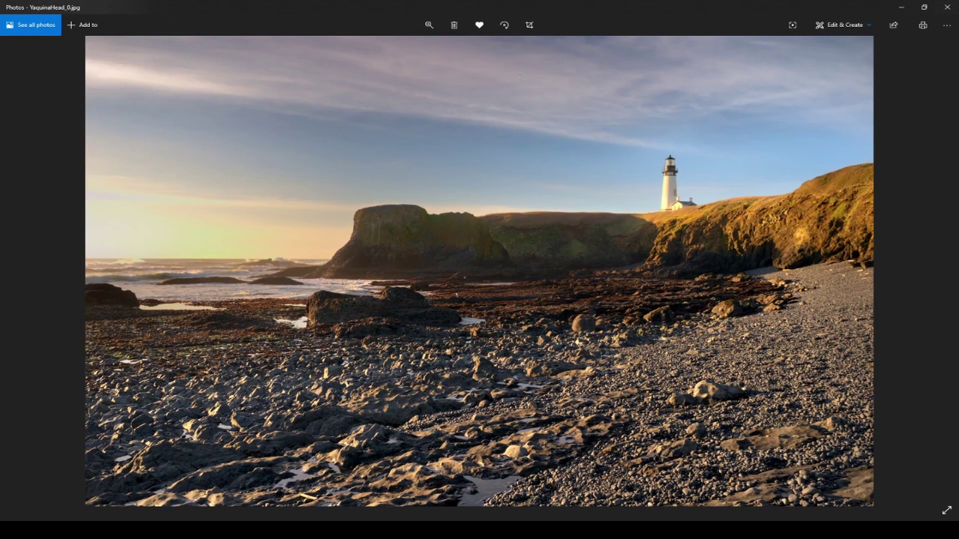
- Zoom in on the boulders and reddish rocks at the middle of the beach in YaquinaHead_0.jpg
left_click(429, 25)
left_click(425, 49)
left_click_drag(499, 280, 305, 271)
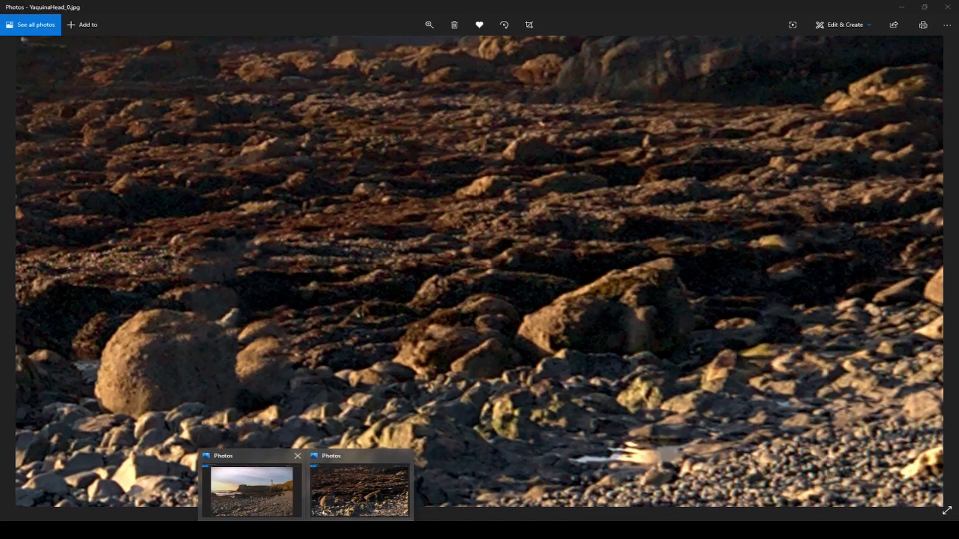
- Show YaquinaHead_FromBeach_Web.jpg in the other Photos window and enlarge the same boulders to zoom level 79
left_click(250, 483)
key("Right")
key("Right")
key("Right")
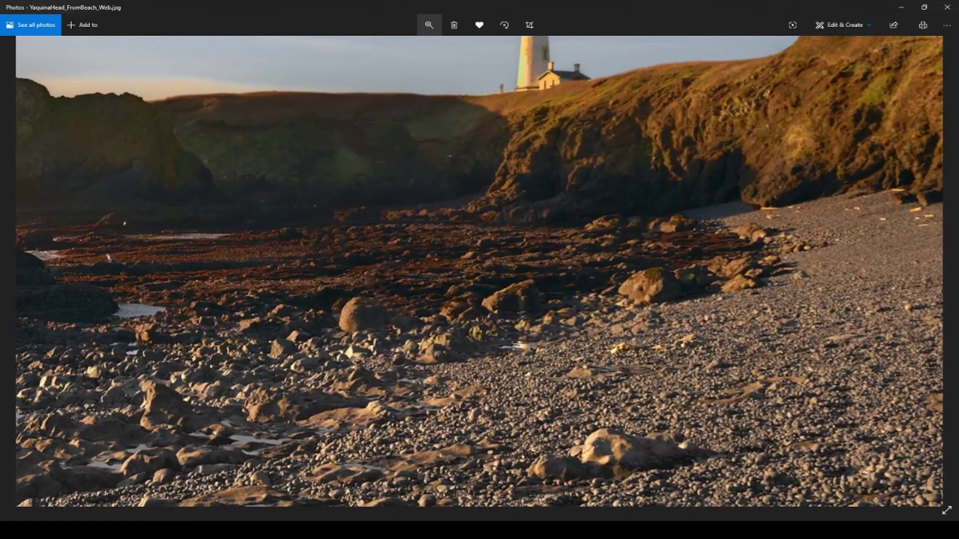
left_click(428, 24)
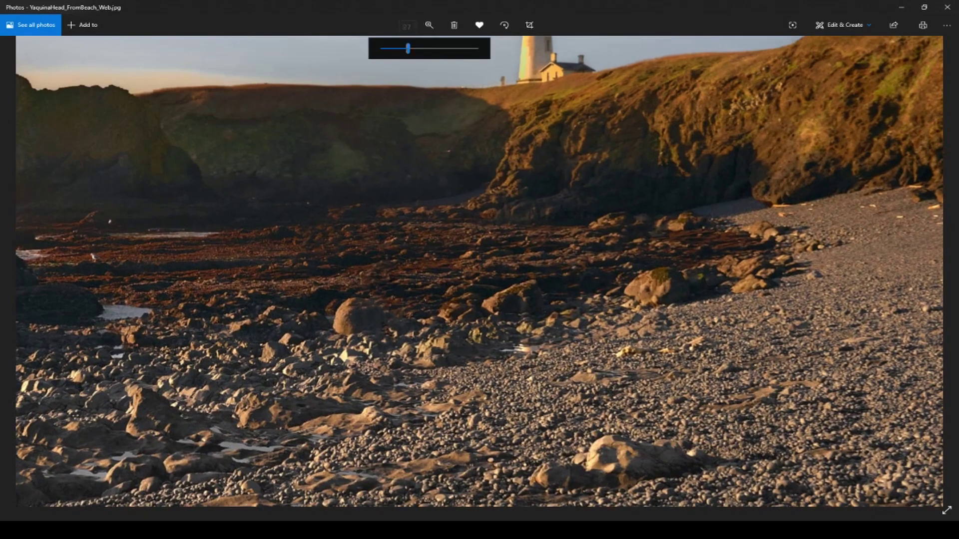
left_click_drag(406, 48, 457, 49)
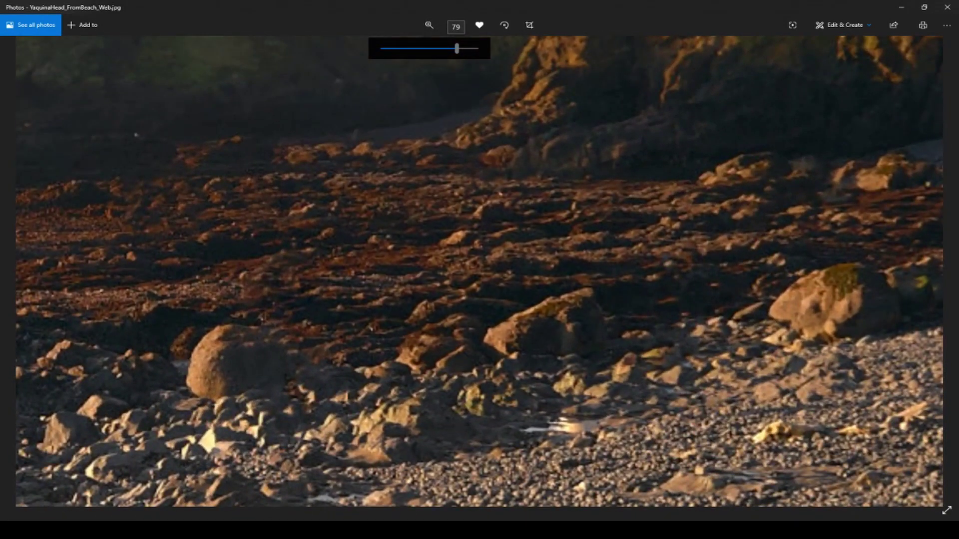
left_click_drag(457, 48, 457, 48)
- Zoom both YaquinaHead_FromBeach_Web.jpg and YaquinaHead_0.jpg back out to the full image for an overall comparison
left_click_drag(456, 48, 383, 48)
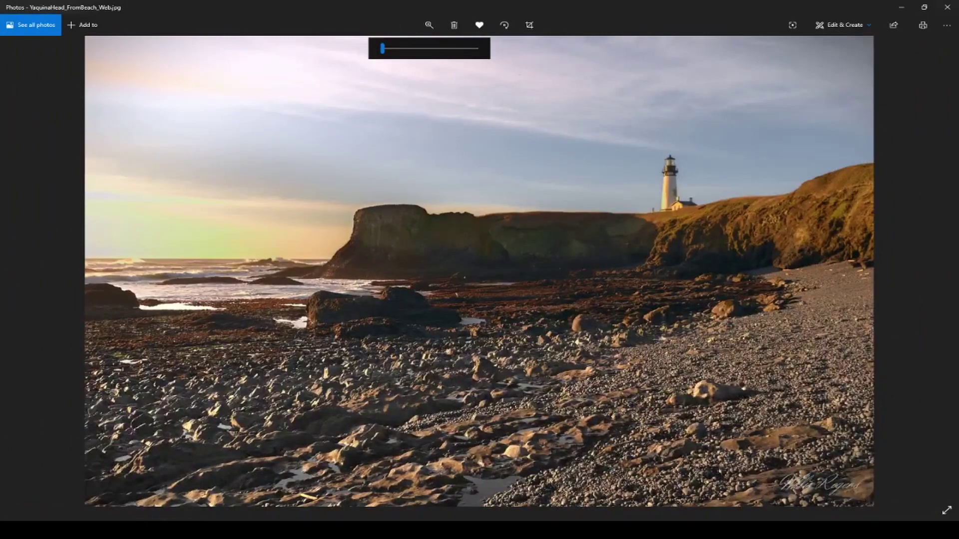
left_click(359, 484)
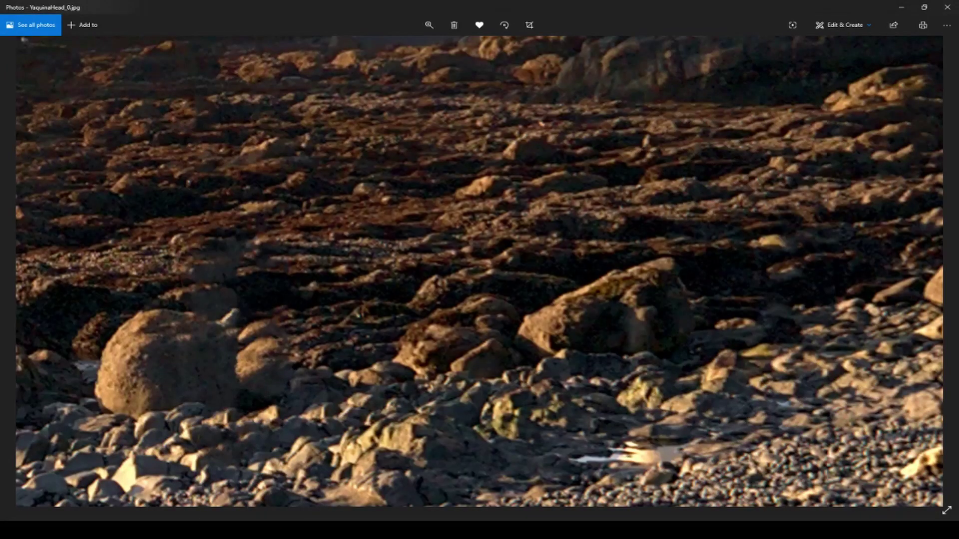
left_click(429, 25)
left_click_drag(426, 48, 382, 49)
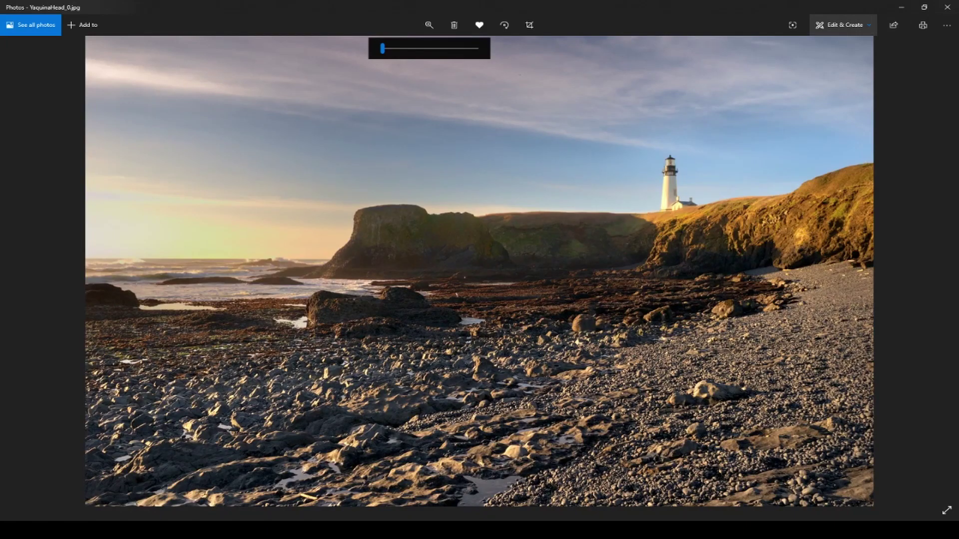